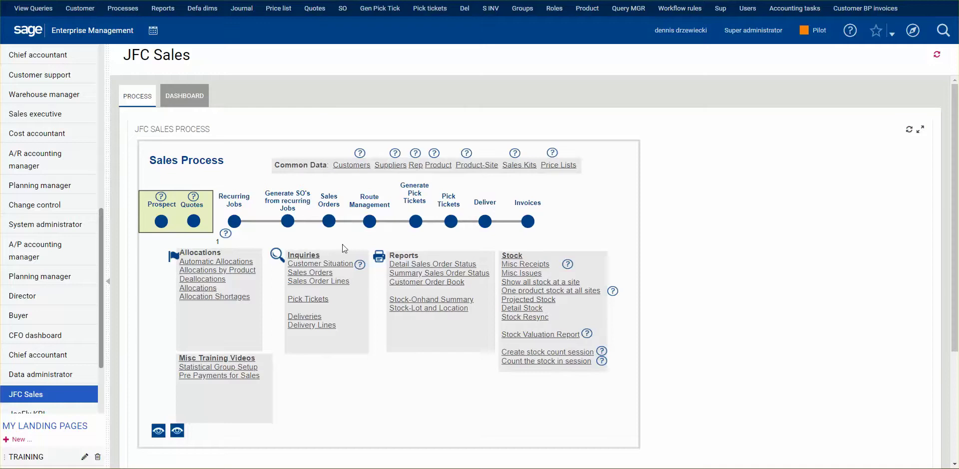
Open Create stock count session under Stock on JFC Sales and start a blank session.
left_click(544, 354)
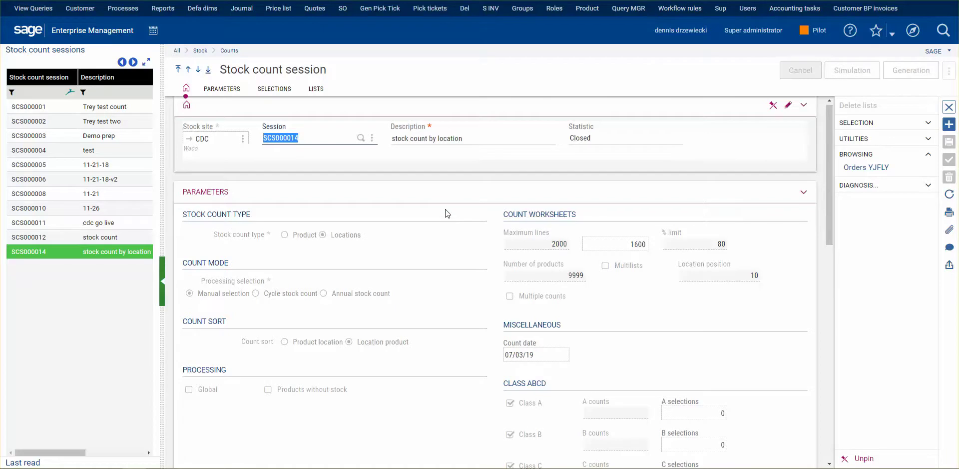
left_click(949, 124)
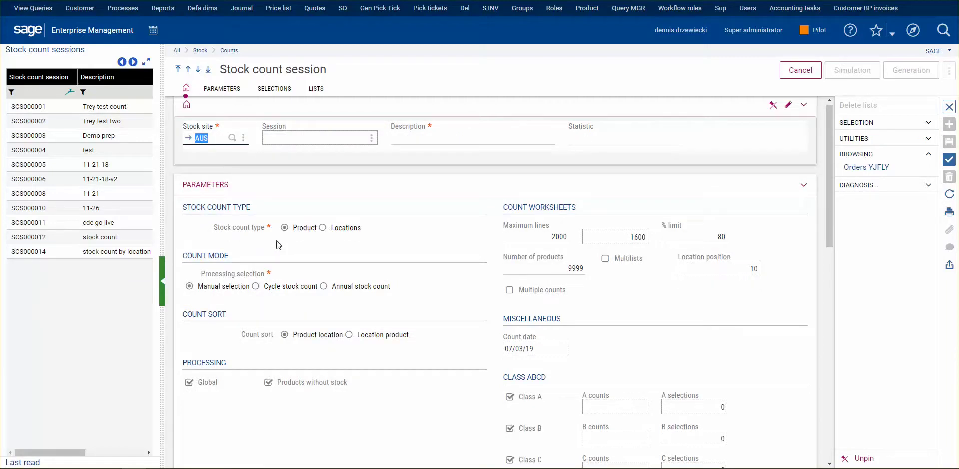
Enter stock site CDC, description 'manual stock count', and stock count type Locations.
type("cdc")
key("Tab")
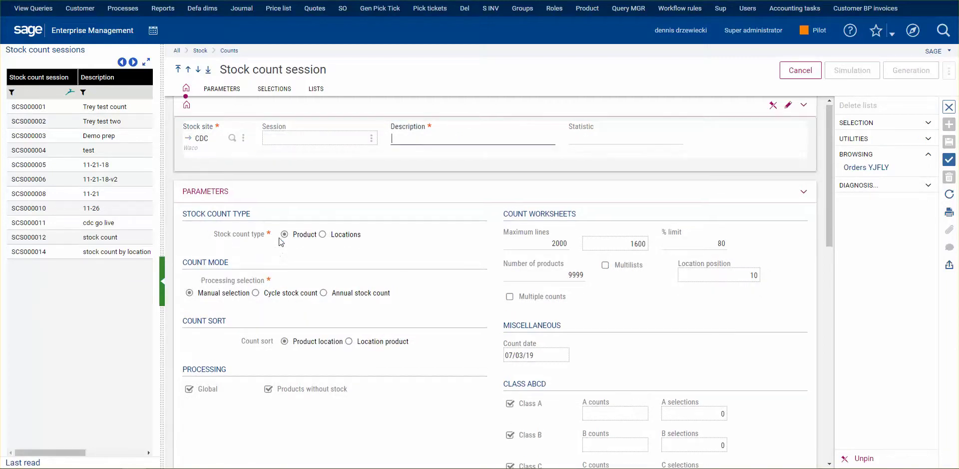
type("manual stock count")
key("Tab")
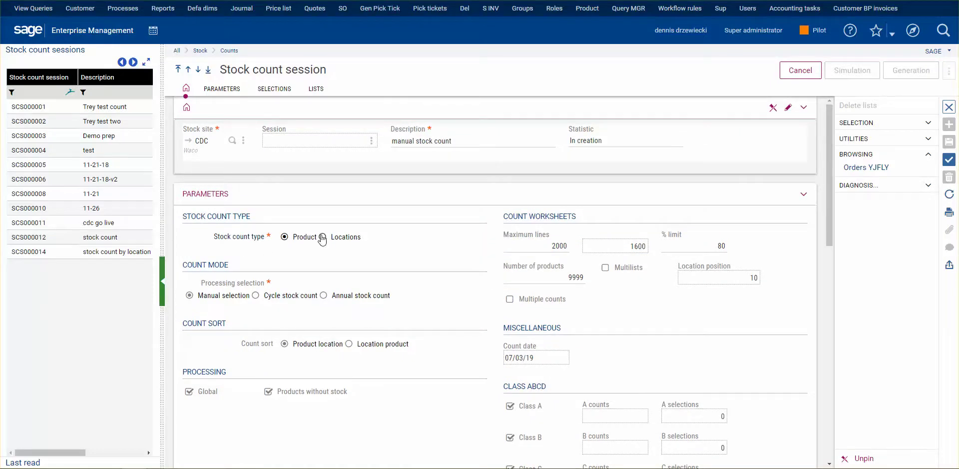
left_click(322, 237)
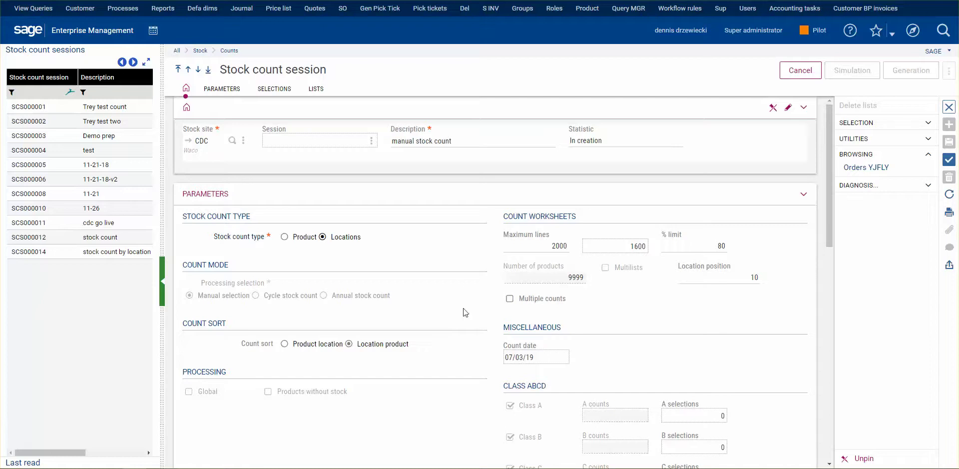
Set the session's location range from STOCK to STOCK and save it as SCS000015.
scroll(428, 351, "down", 2)
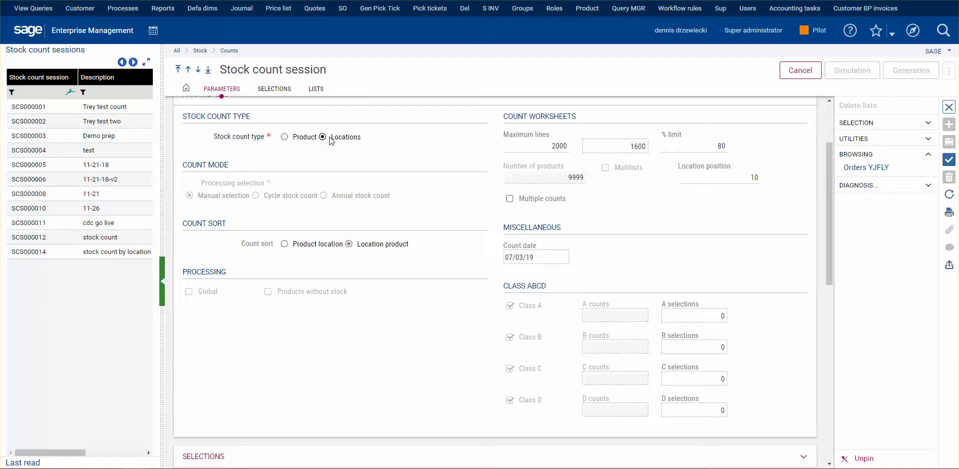
scroll(424, 346, "down", 2)
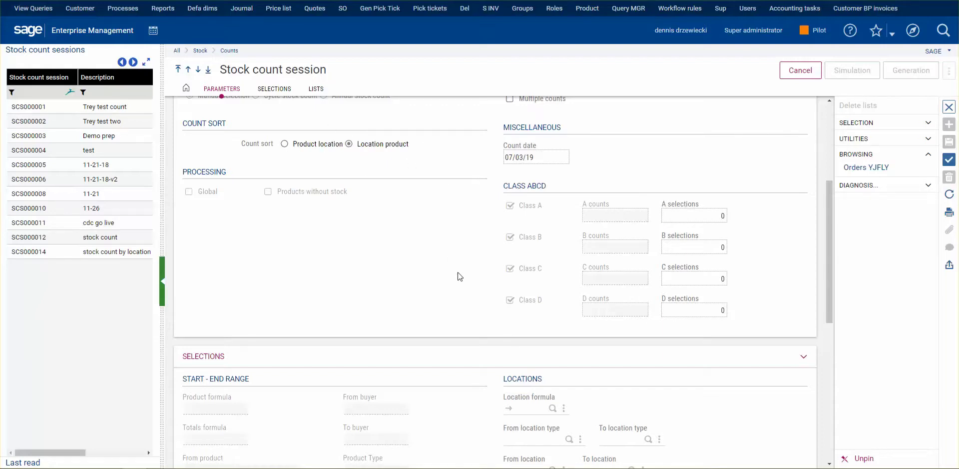
scroll(438, 276, "down", 2)
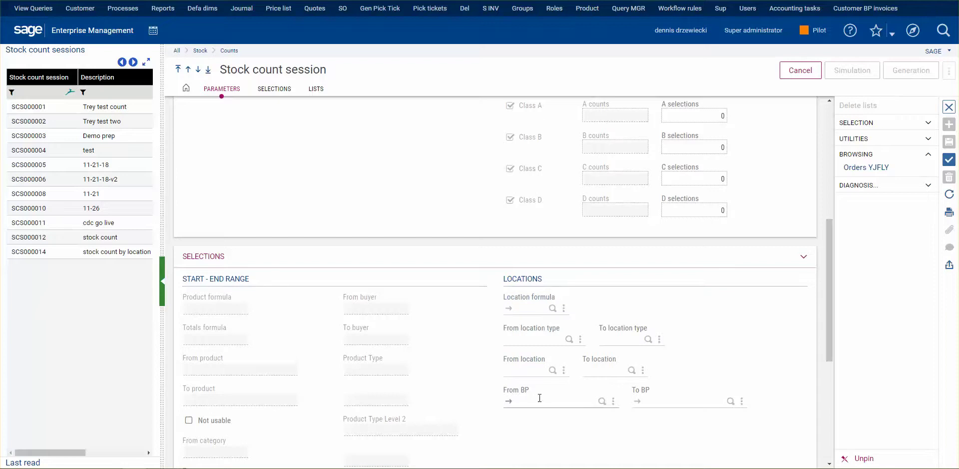
scroll(453, 309, "down", 2)
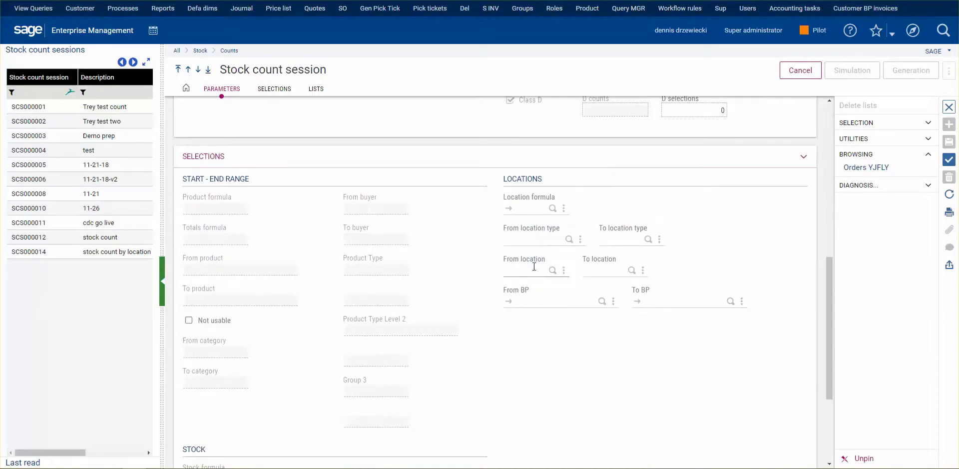
left_click(553, 270)
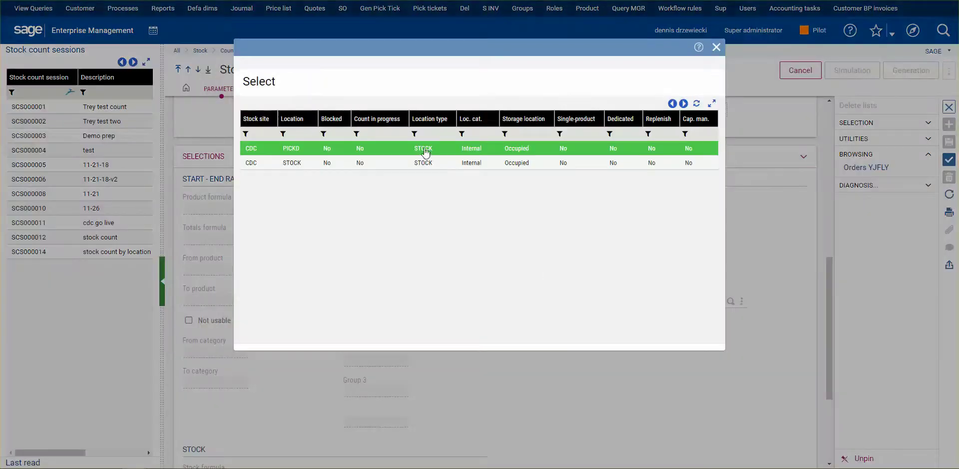
left_click(372, 163)
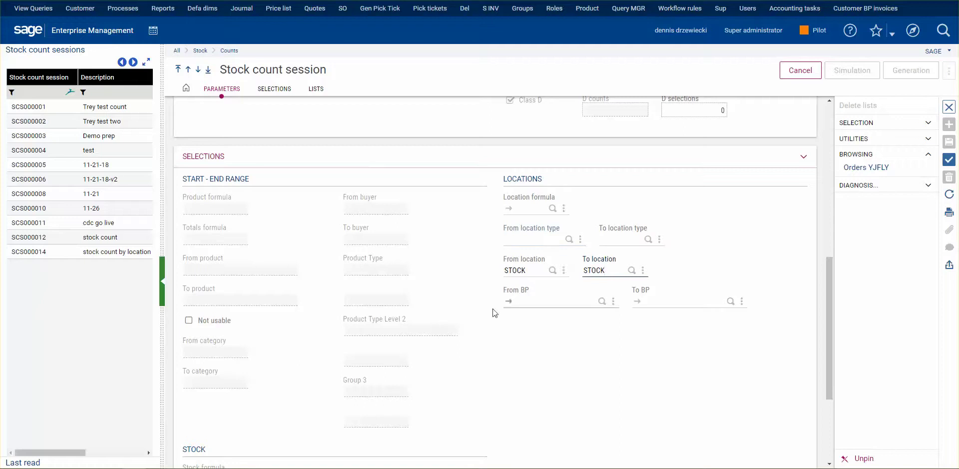
scroll(488, 319, "down", 3)
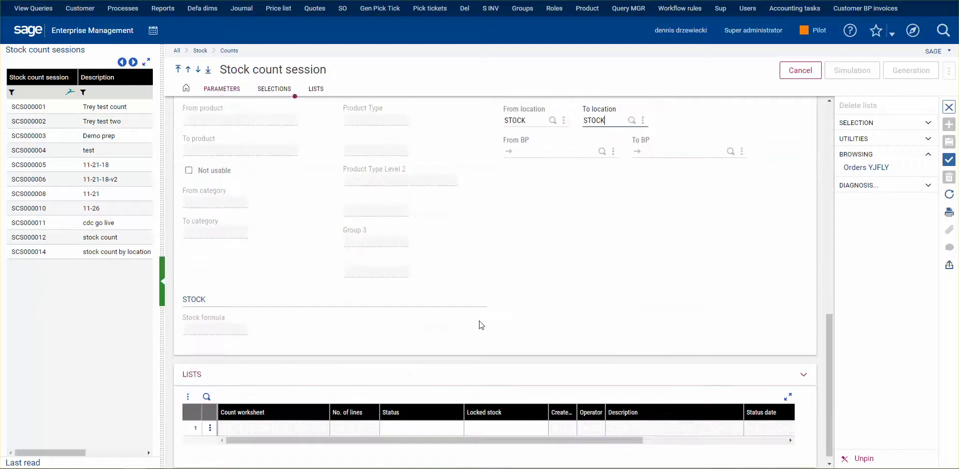
left_click(949, 161)
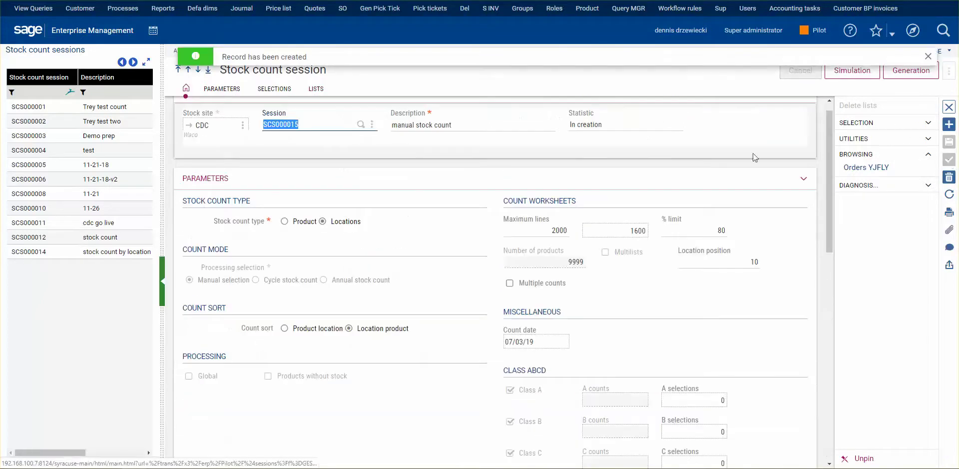
Simulate session SCS000015 and acknowledge the result of one list with three count lines.
scroll(486, 240, "up", 1)
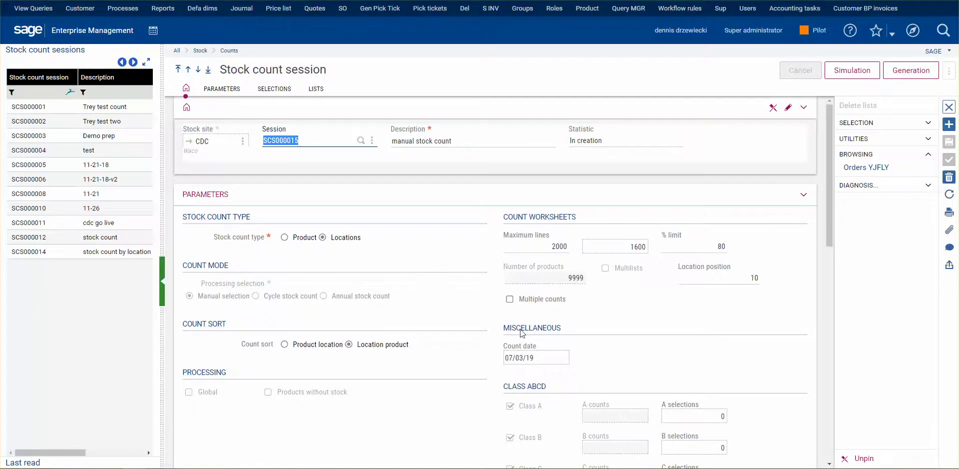
scroll(398, 417, "down", 6)
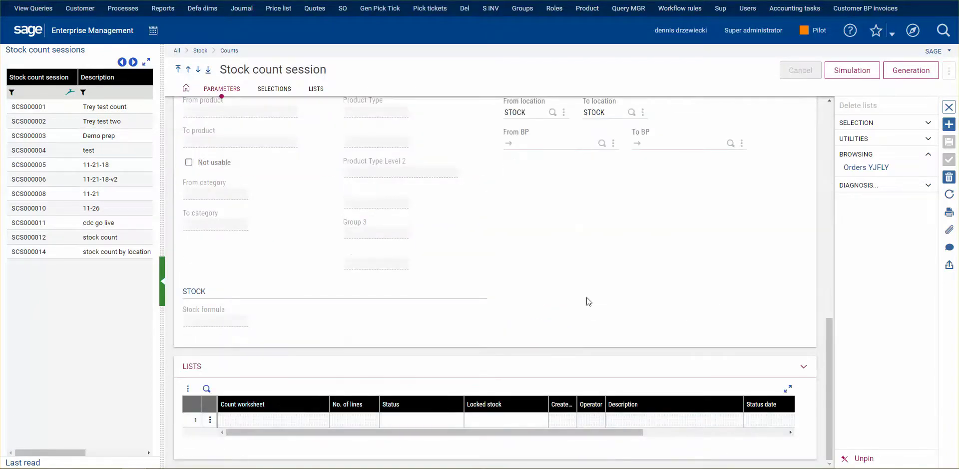
scroll(734, 205, "up", 7)
left_click(862, 70)
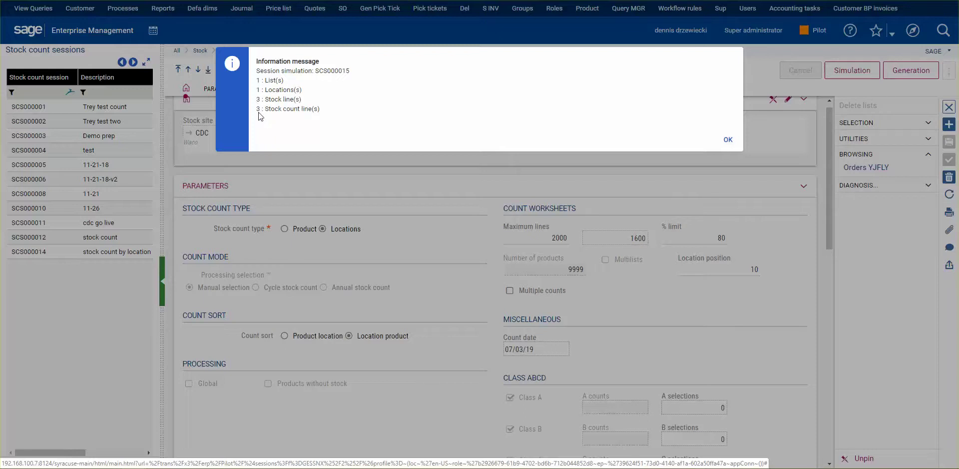
left_click(728, 140)
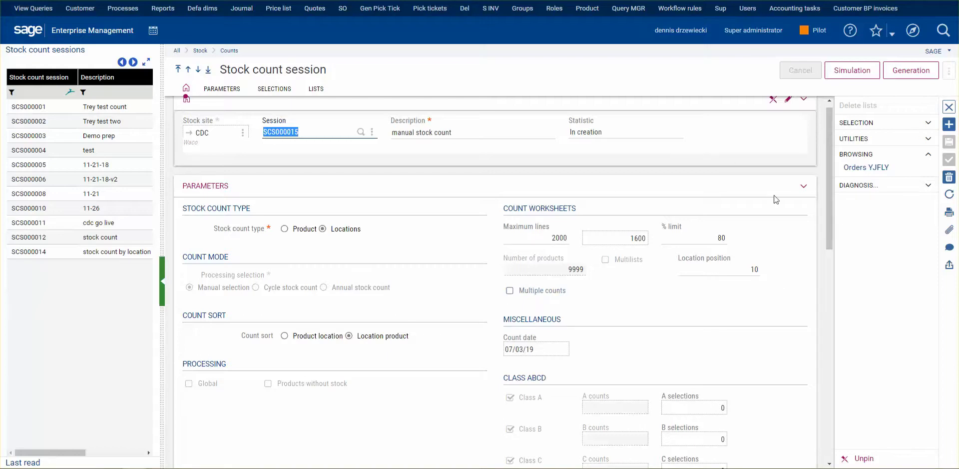
Generate worksheet CNT000018 with three lines, check it under Lists, and return to JFC Sales.
left_click(913, 74)
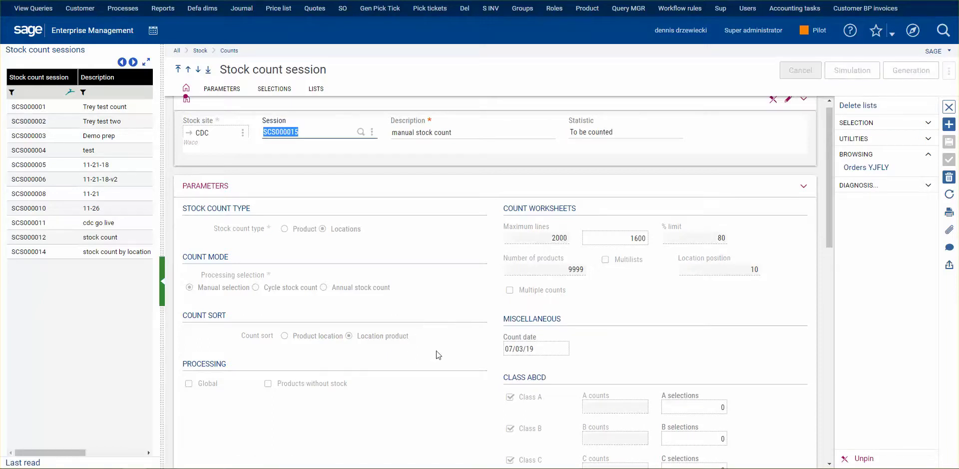
scroll(322, 404, "down", 15)
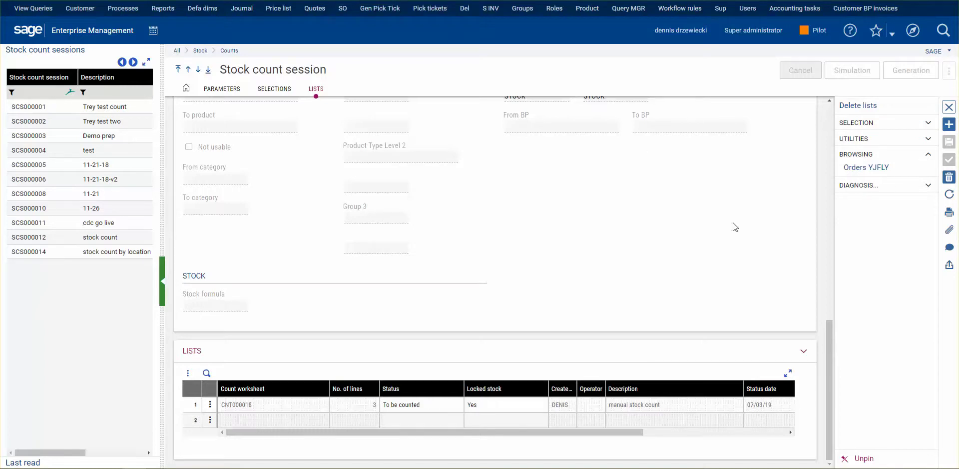
left_click(943, 121)
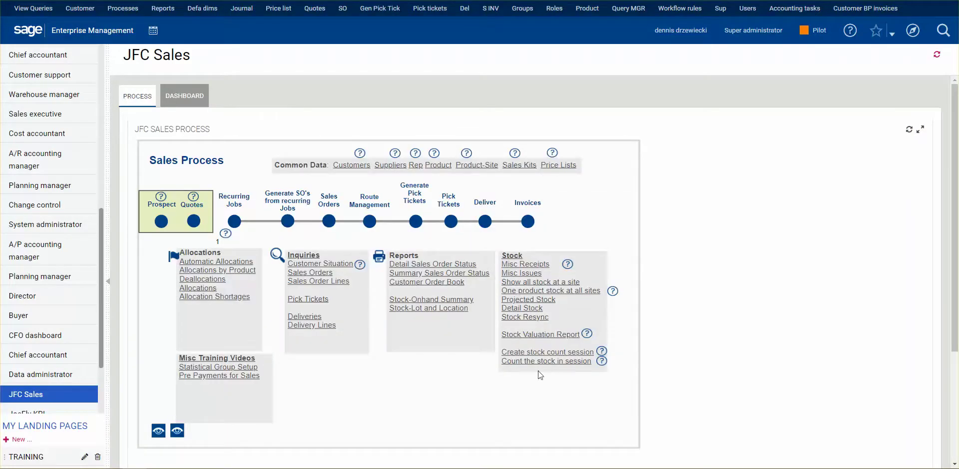
left_click(555, 363)
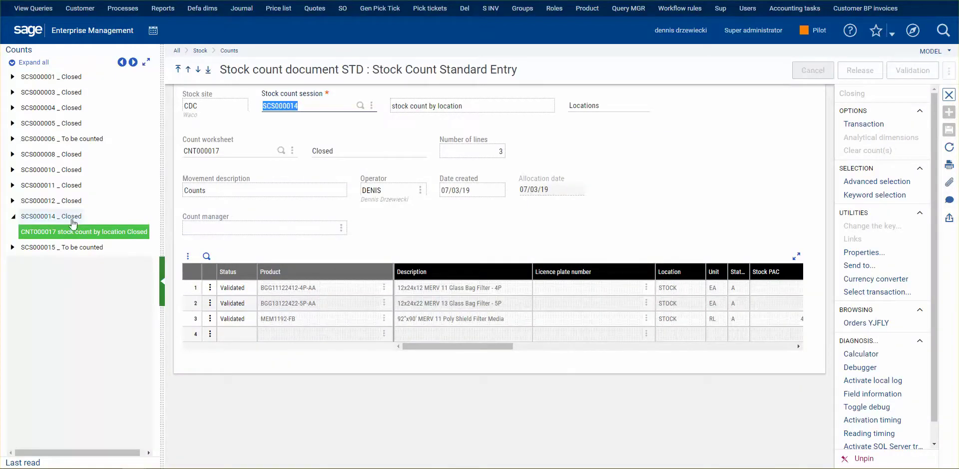
left_click(13, 216)
left_click(11, 231)
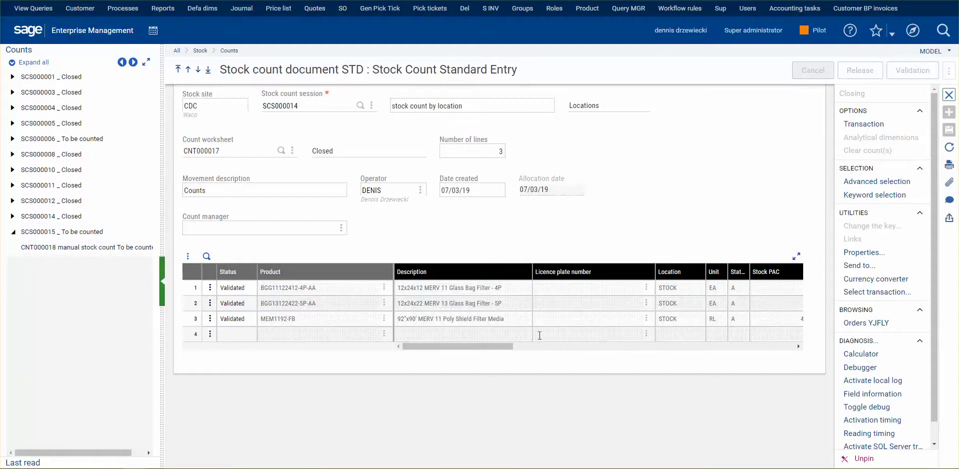
left_click_drag(444, 346, 552, 350)
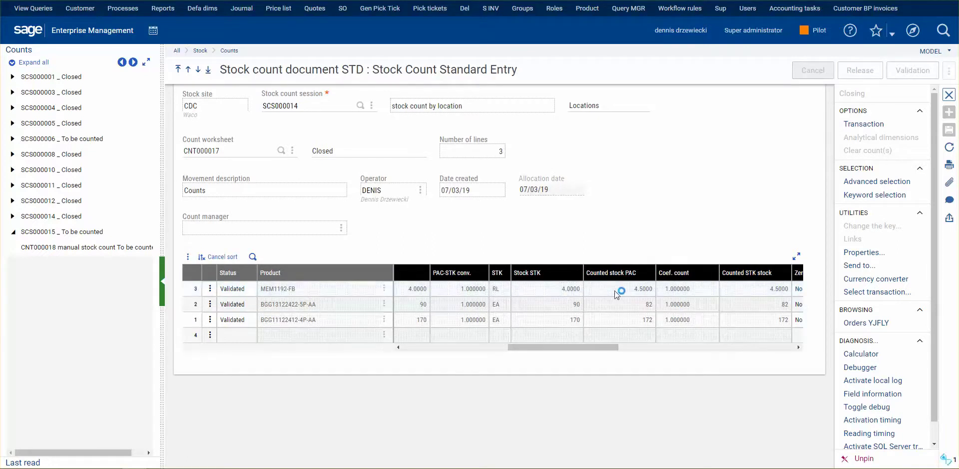
left_click(617, 291)
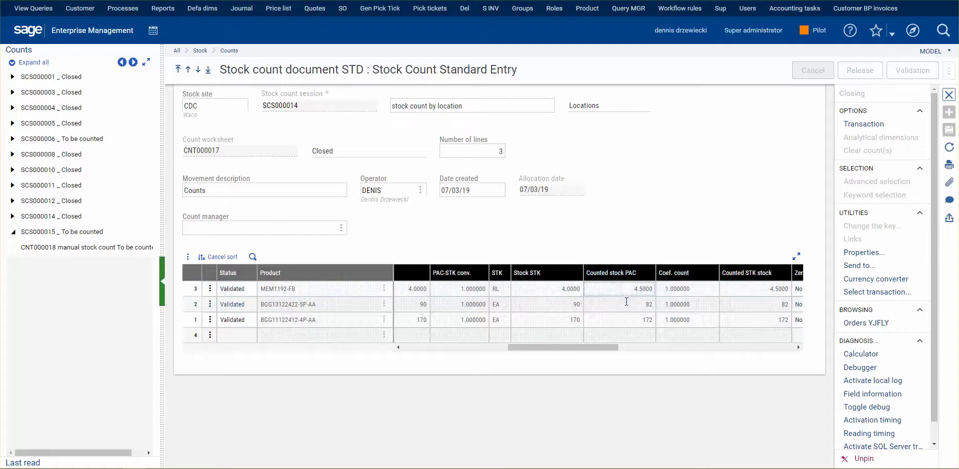
left_click(625, 306)
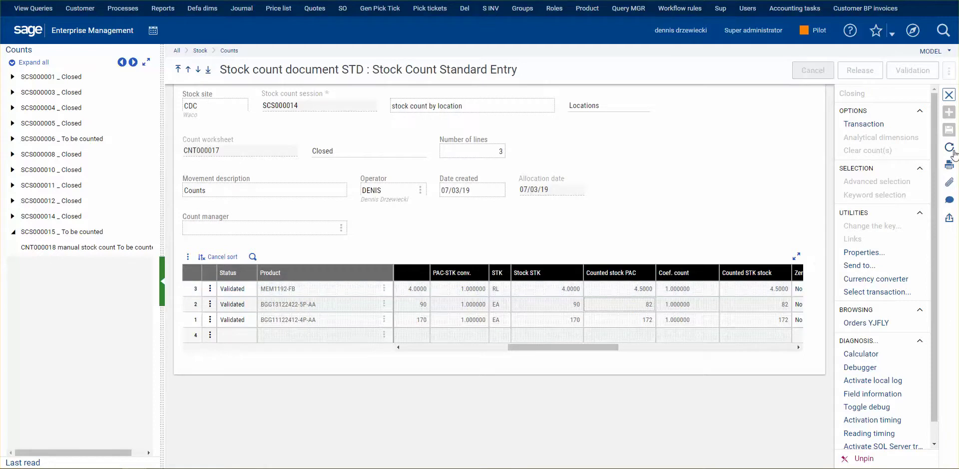
left_click(950, 166)
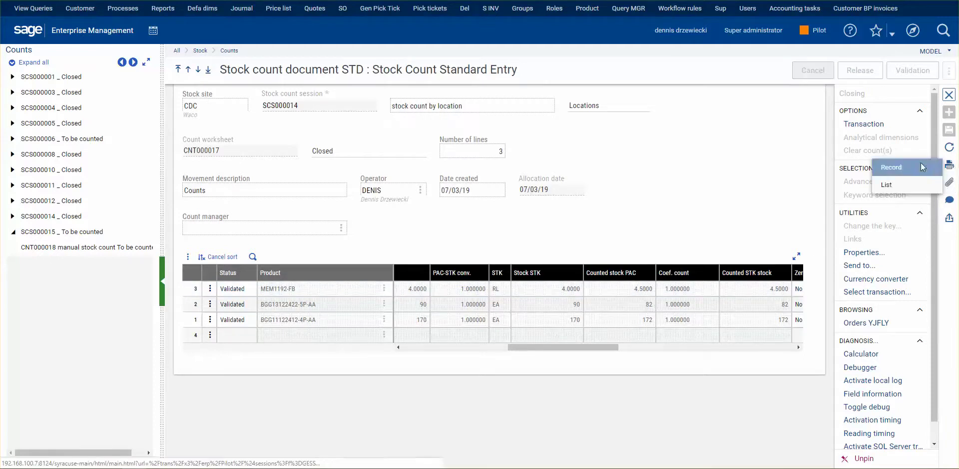
left_click(621, 206)
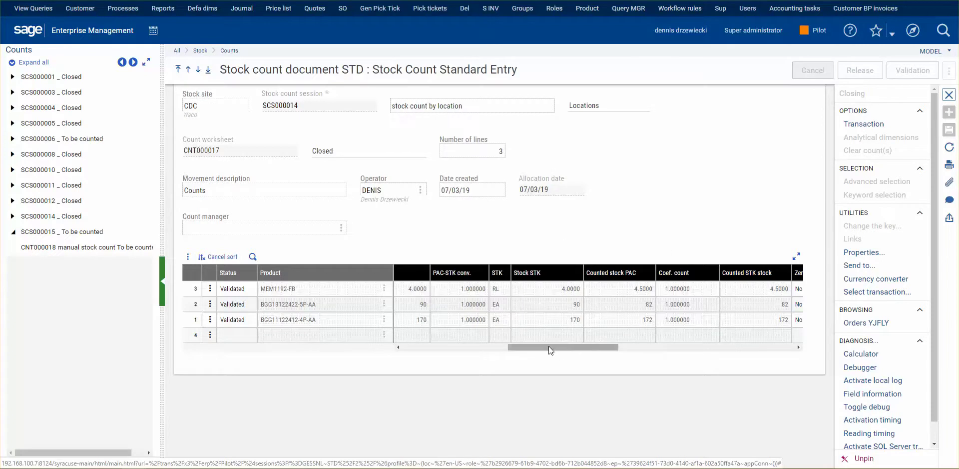
left_click(626, 290)
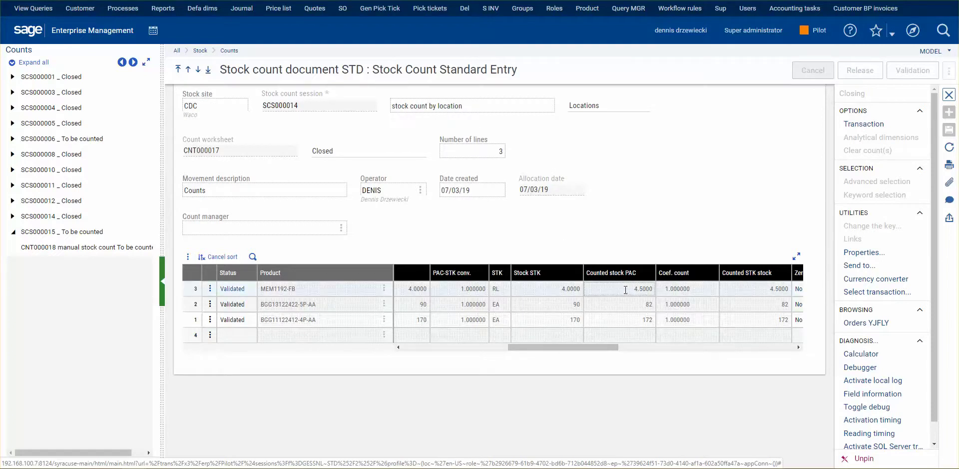
left_click(741, 290)
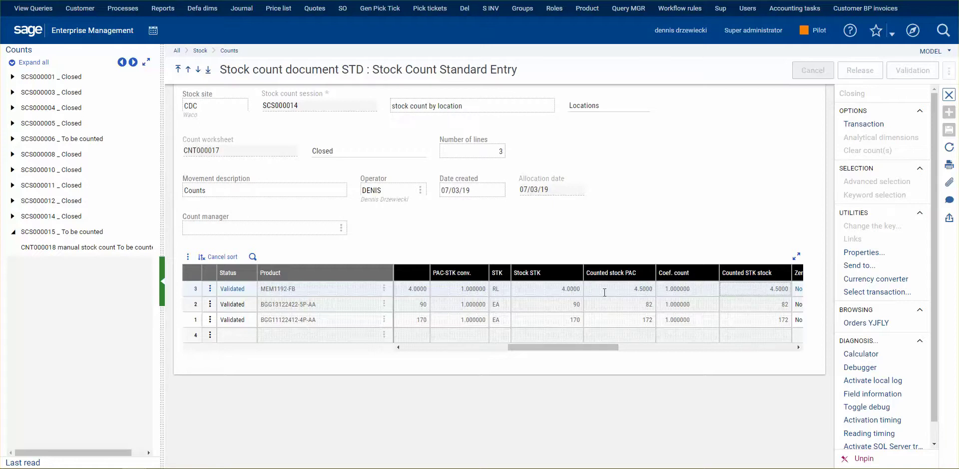
left_click(564, 287)
left_click(553, 289)
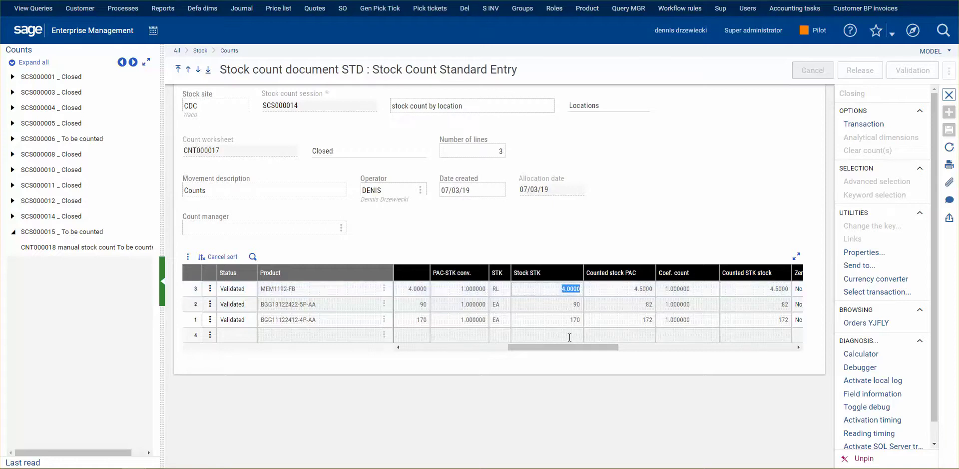
left_click_drag(562, 345, 582, 346)
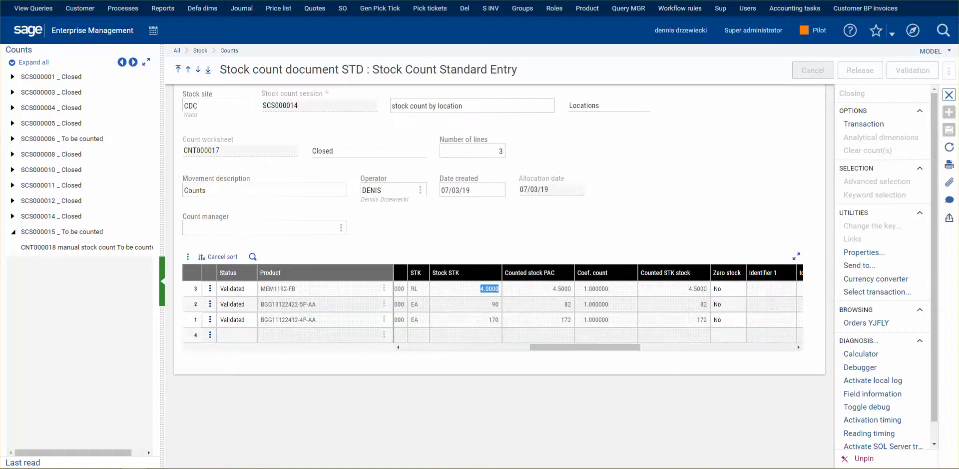
left_click(460, 290)
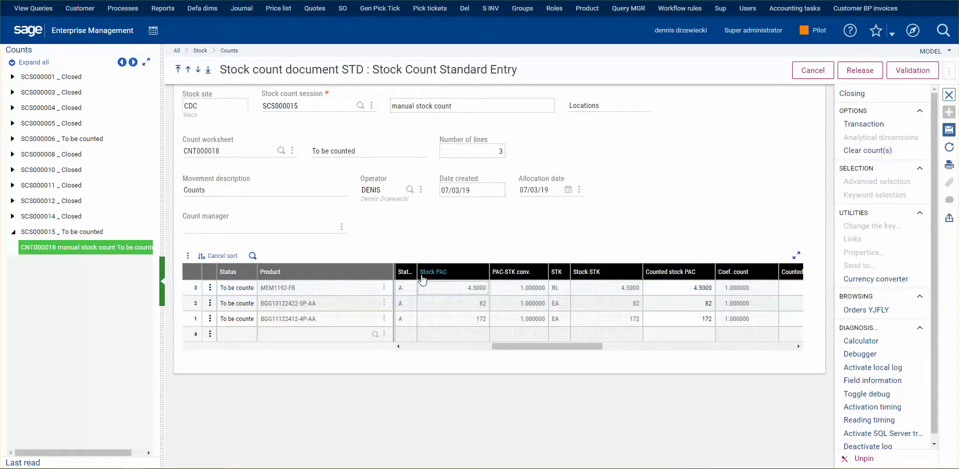
Cancel the sort on CNT000018, enter counted quantities 173, 80 and 4.75, and save.
left_click(684, 288)
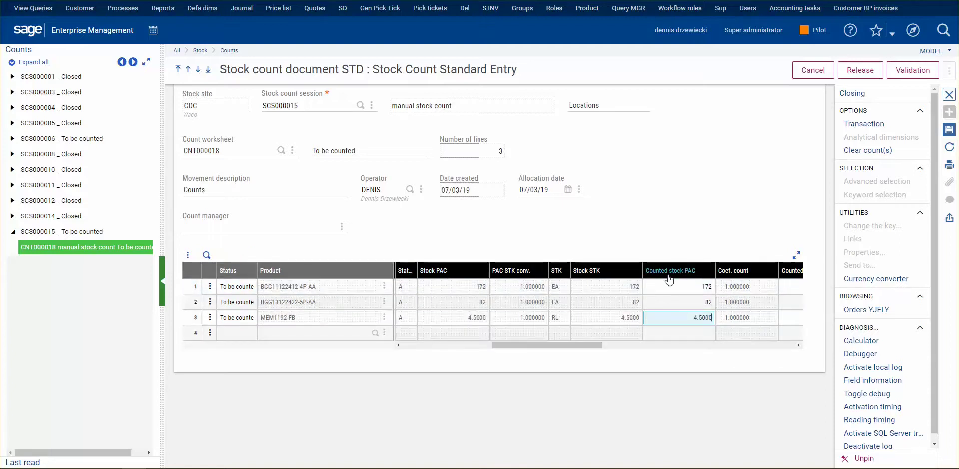
left_click(679, 286)
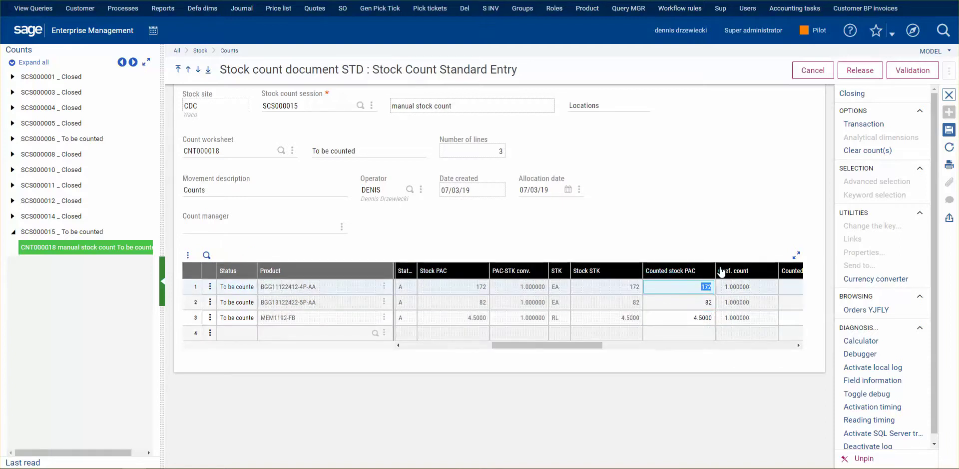
type("1")
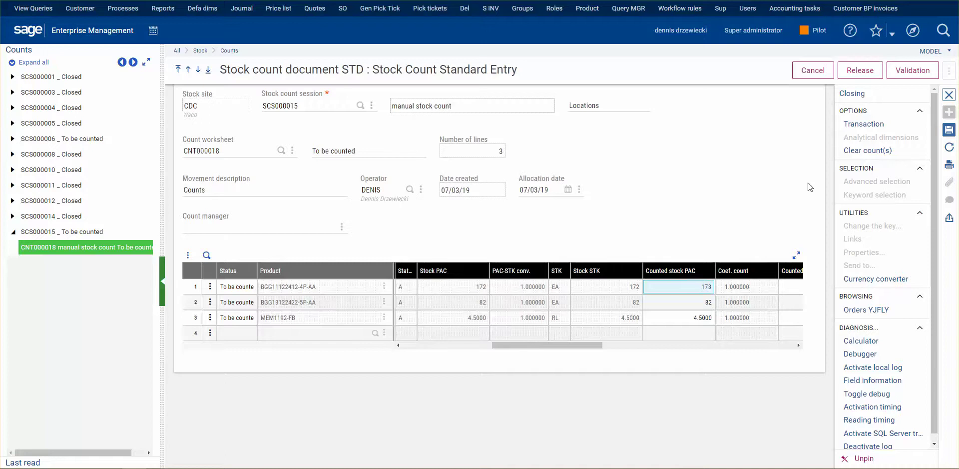
left_click(690, 302)
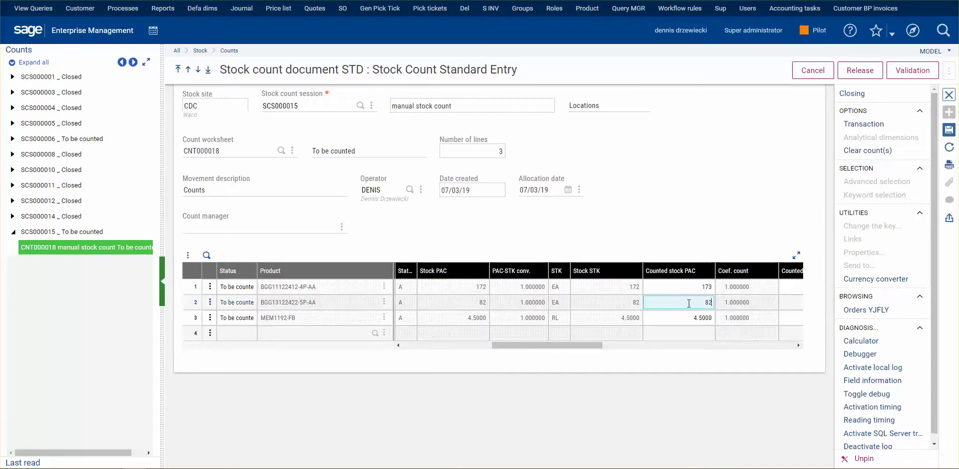
key("BackSpace")
type("0")
key("Down")
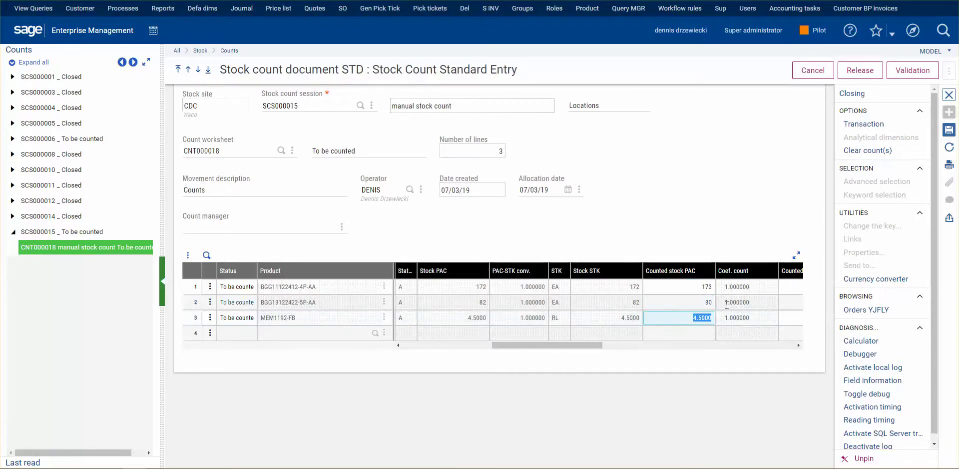
type("4")
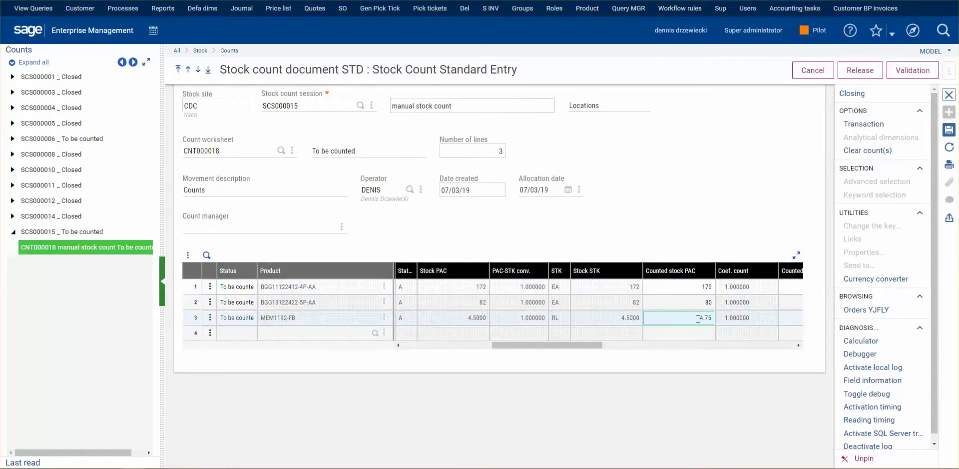
left_click(949, 131)
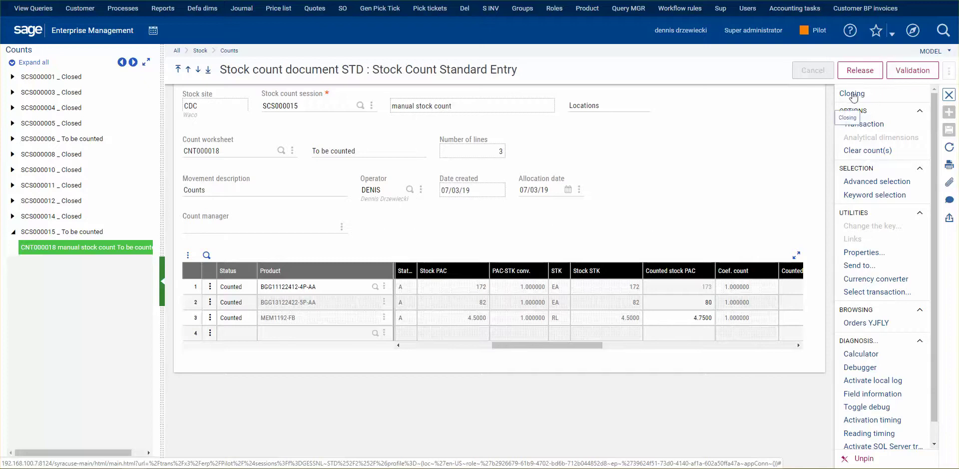
Validate CNT000018 with confirmation, close the worksheet, and exit back to JFC Sales.
left_click(913, 70)
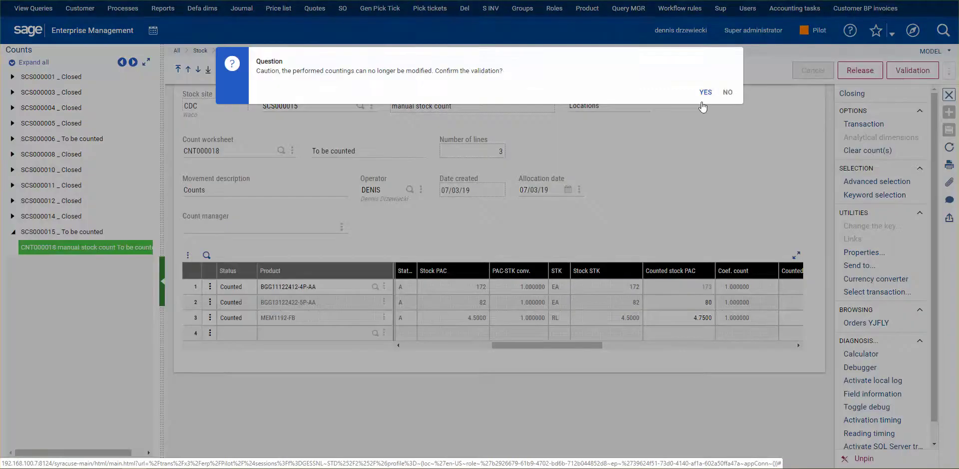
left_click(708, 94)
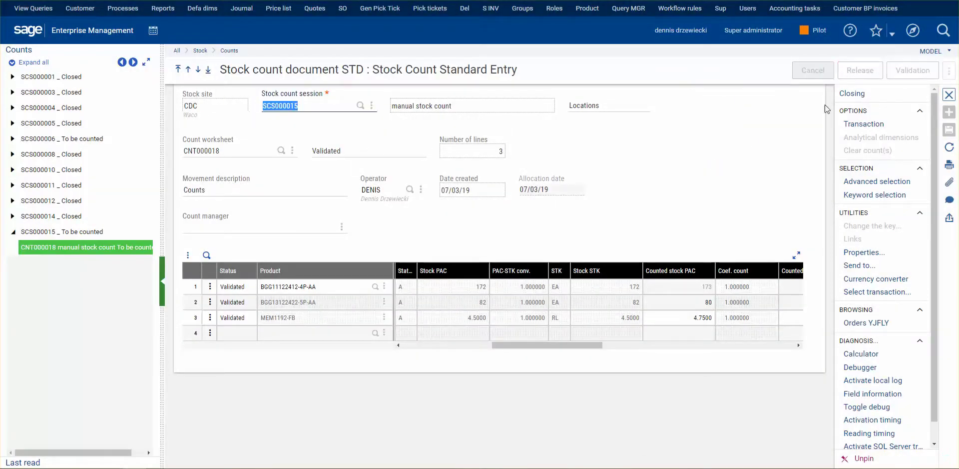
left_click(851, 93)
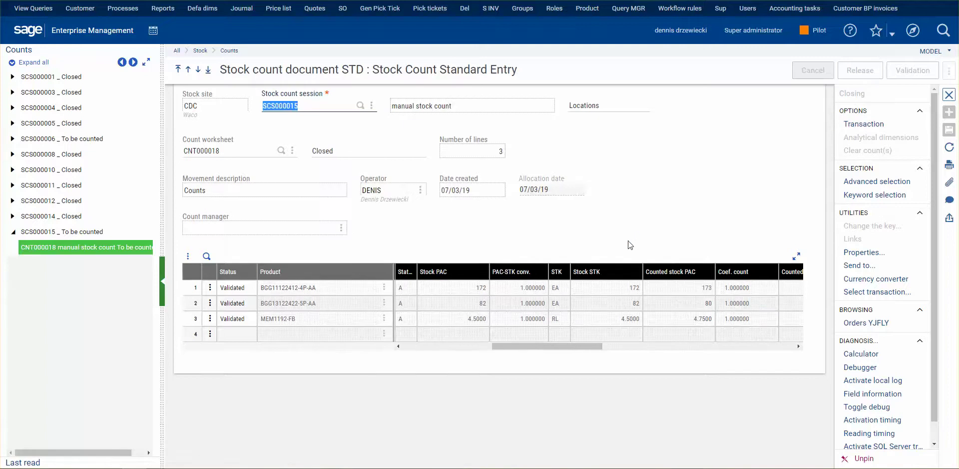
left_click(950, 94)
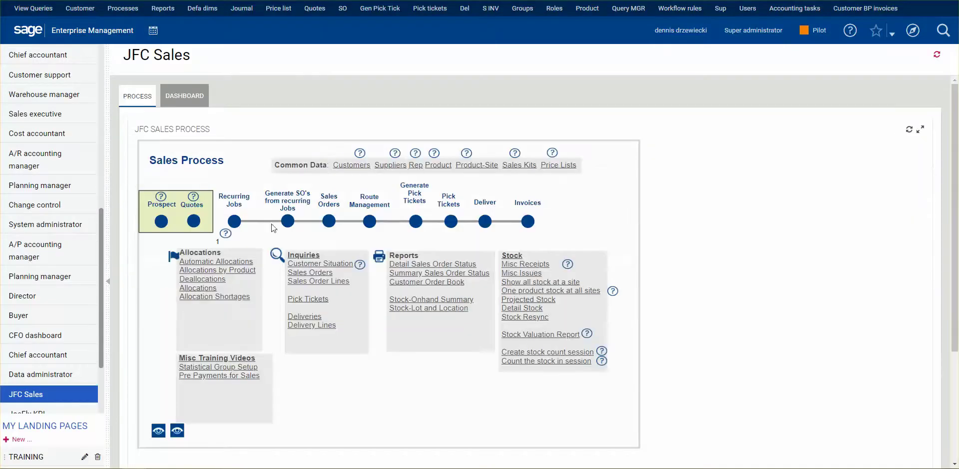
Pick MEM1192-FB from the Last read products list and open its Product-site record.
left_click(438, 166)
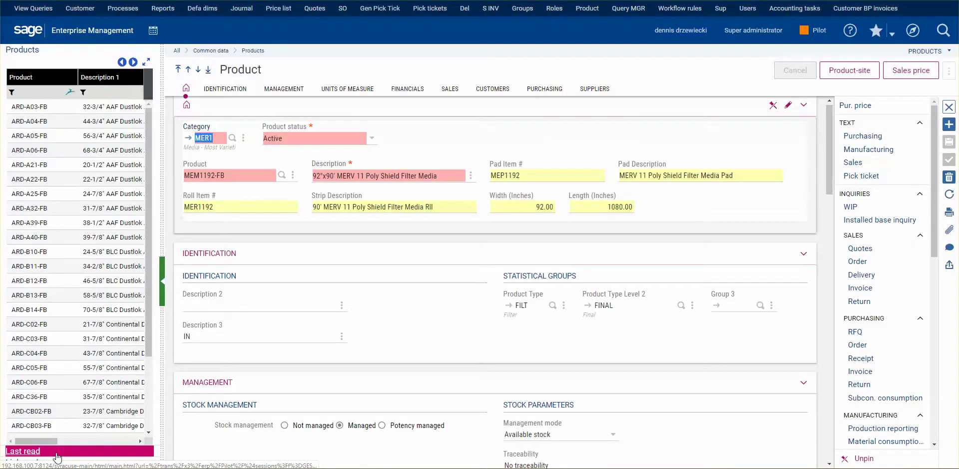
left_click(24, 451)
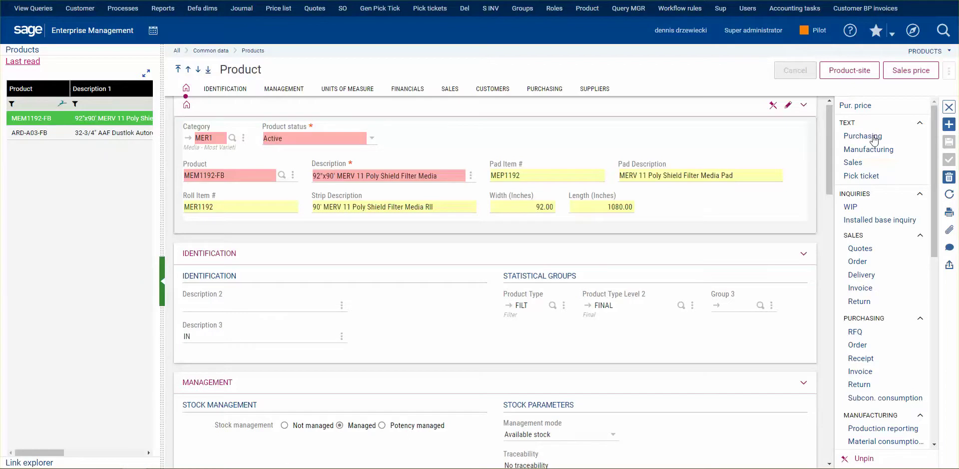
left_click(857, 71)
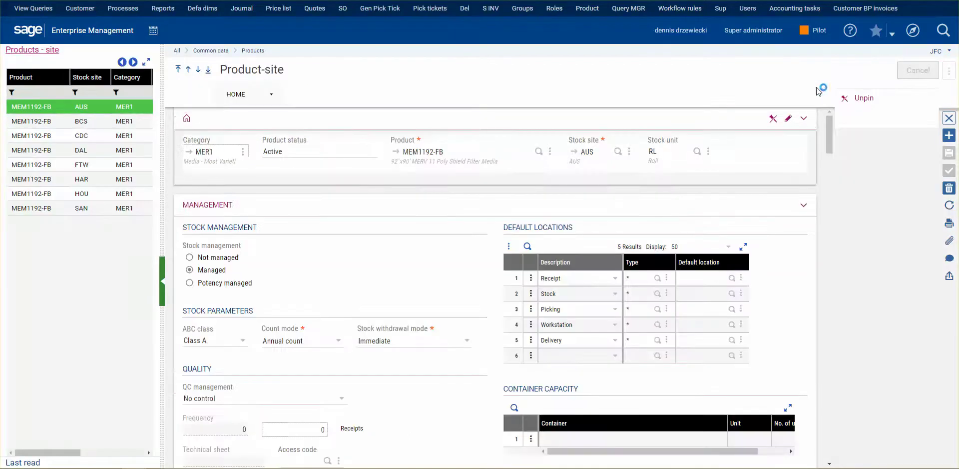
Show MEM1192-FB's CDC counts: stock last count 4.7500 and three count history entries.
left_click(146, 136)
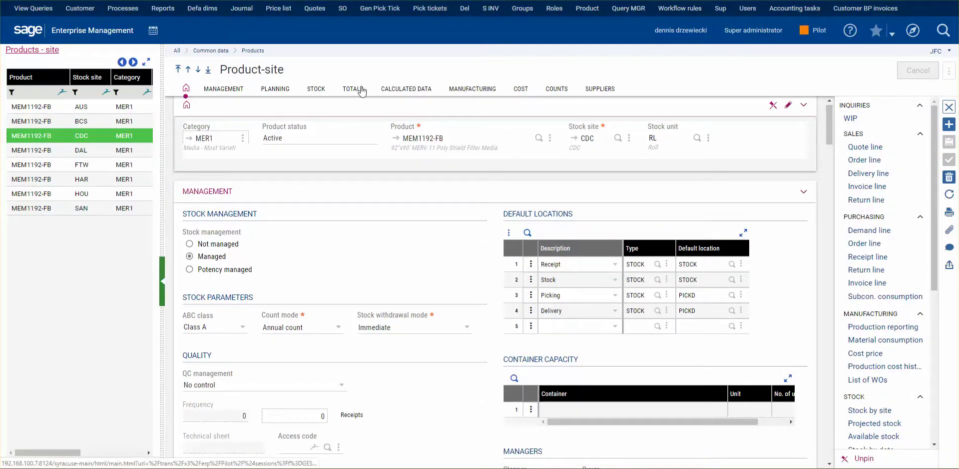
left_click(558, 89)
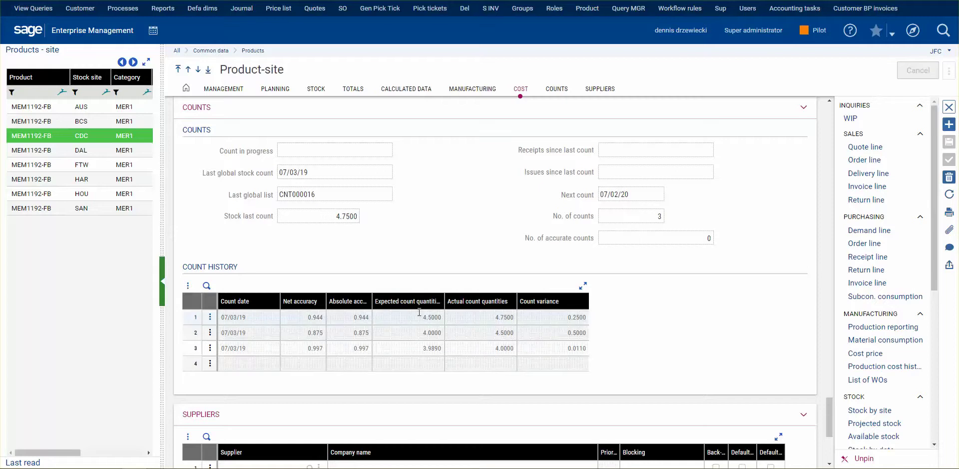
scroll(451, 195, "up", 2)
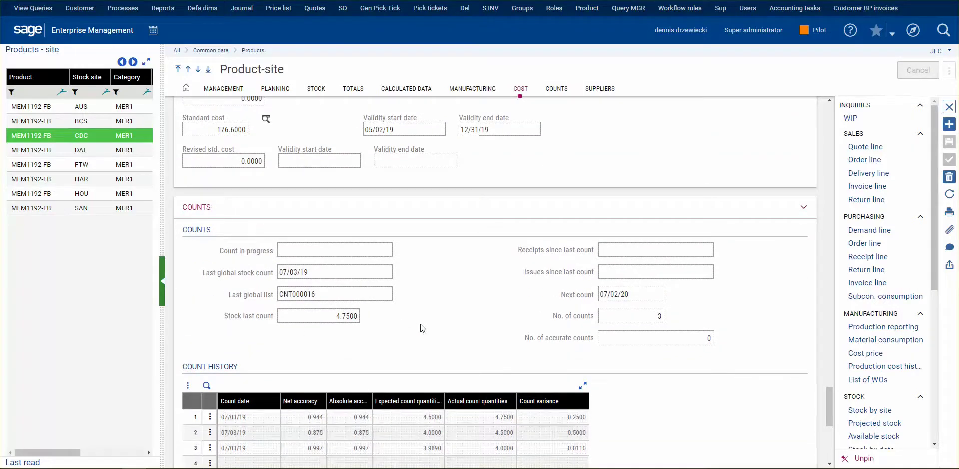
left_click(317, 89)
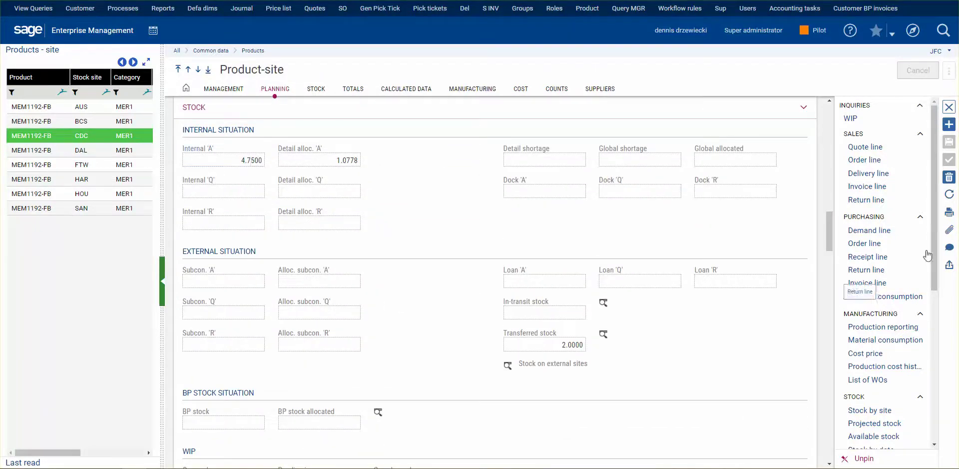
scroll(894, 421, "down", 2)
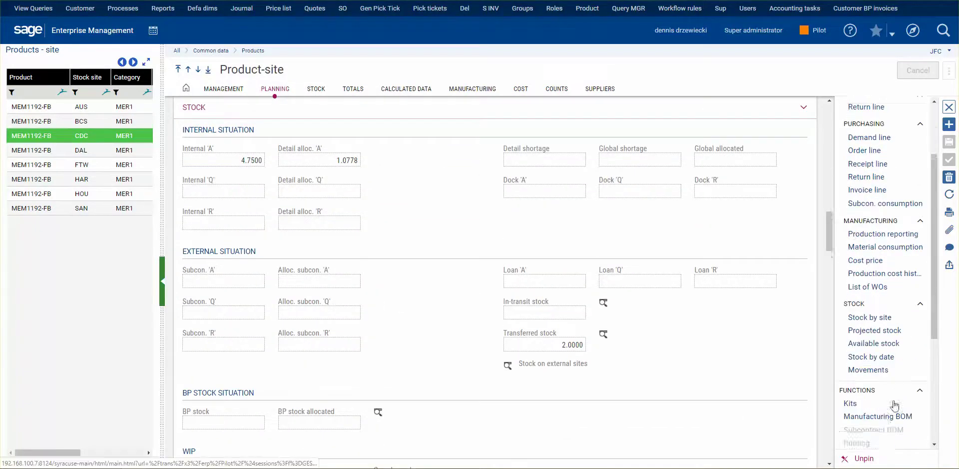
left_click(870, 364)
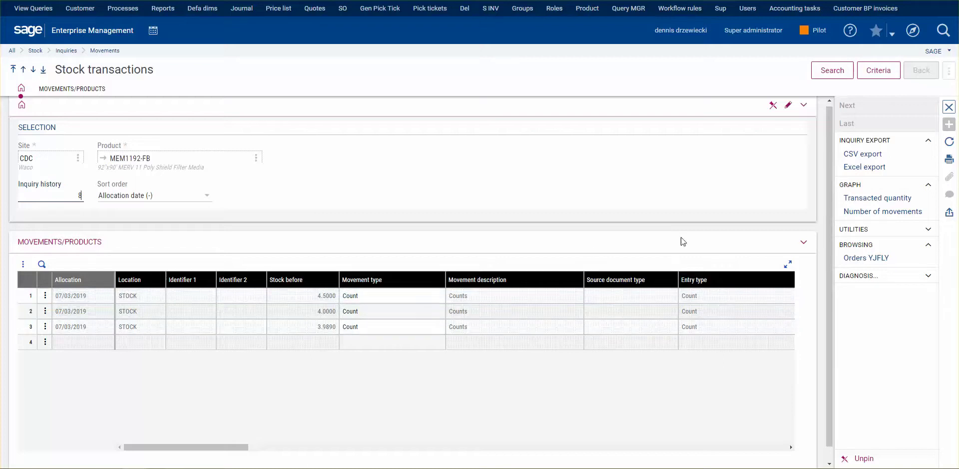
left_click(949, 107)
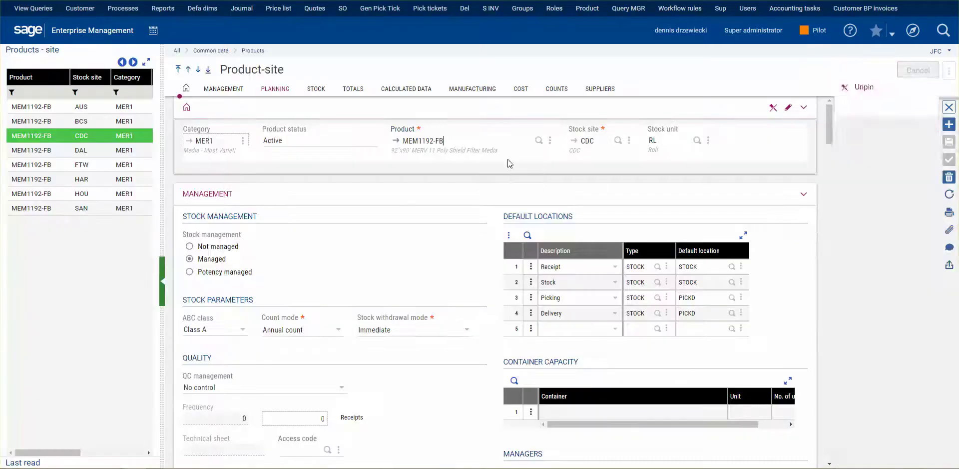